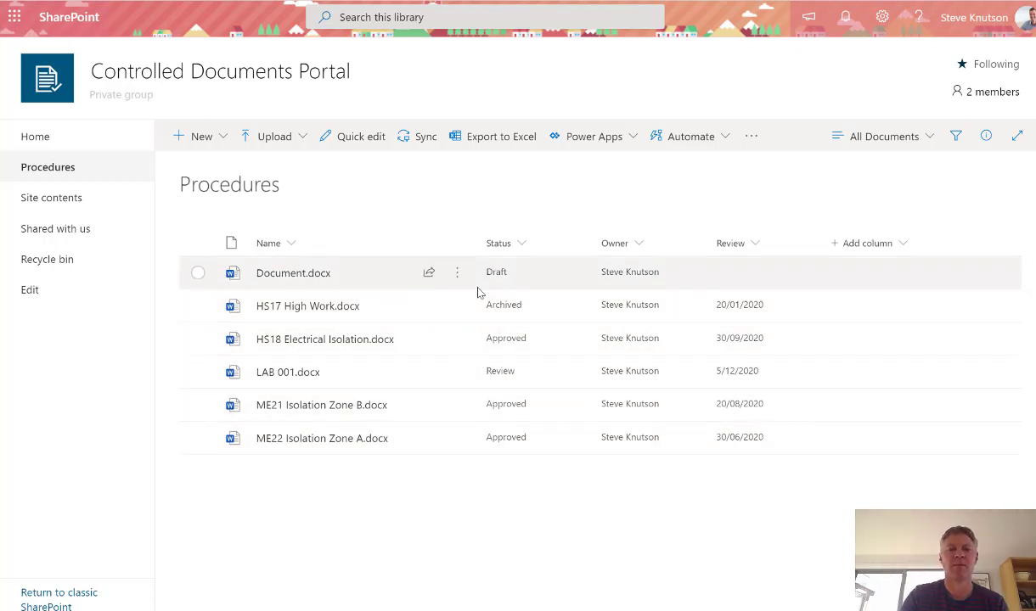
Open the formatting settings for the Status column.
left_click(528, 248)
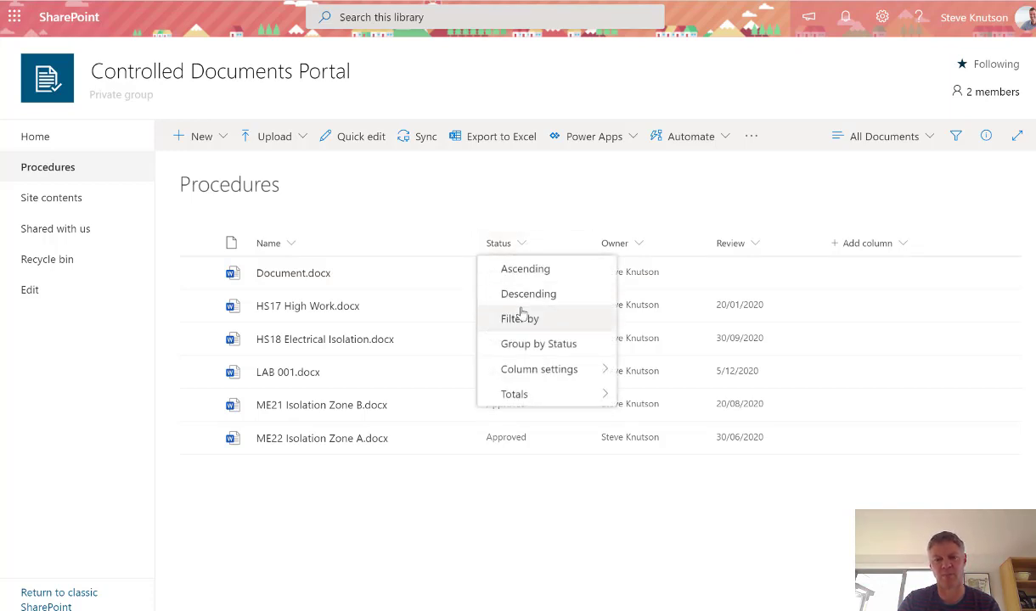
mouse_move(521, 374)
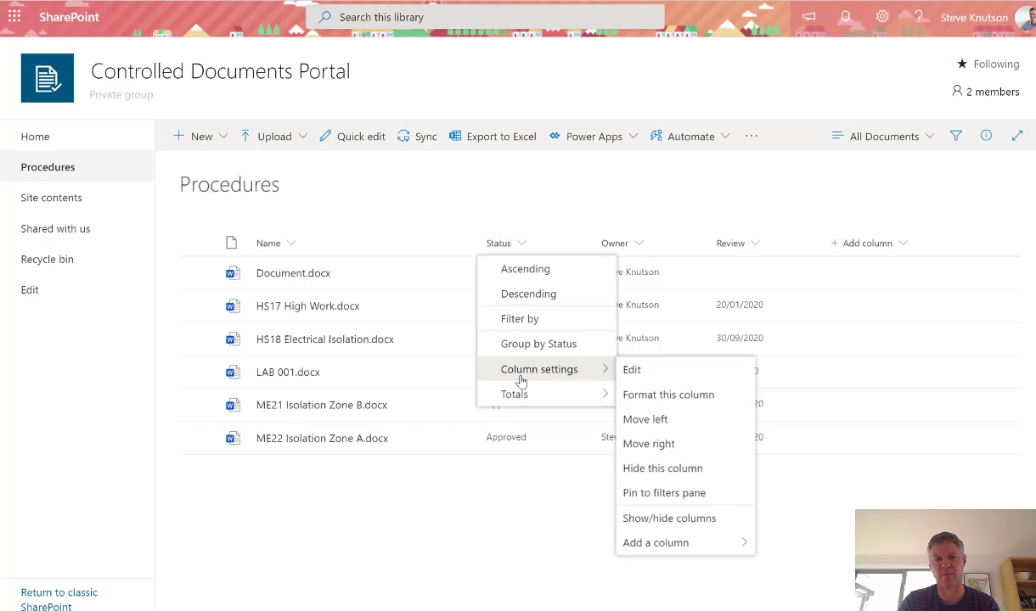
left_click(668, 395)
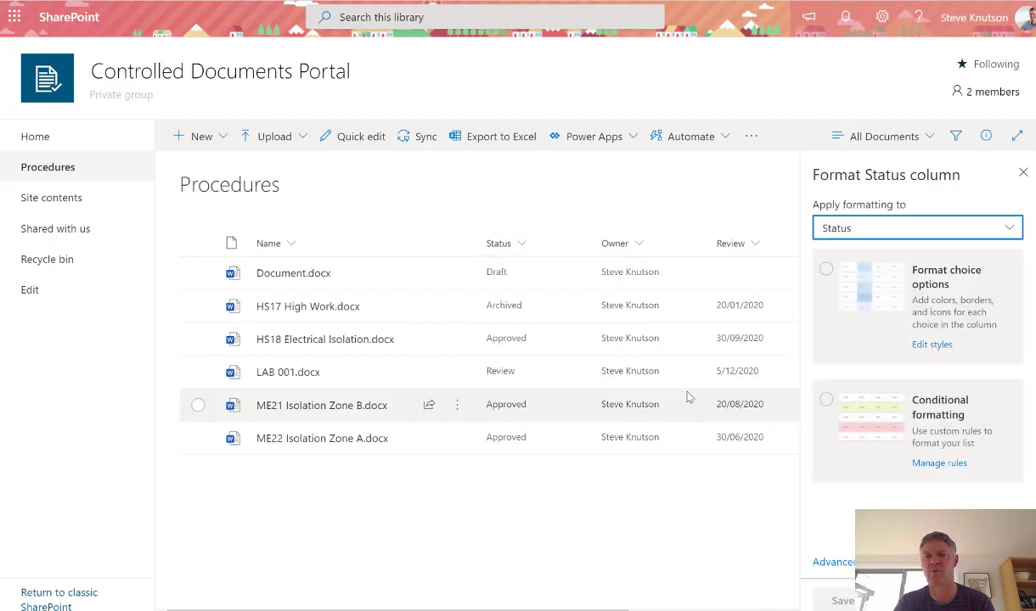
Try Entire row, return to the Status column and apply coloured choice backgrounds.
left_click(888, 231)
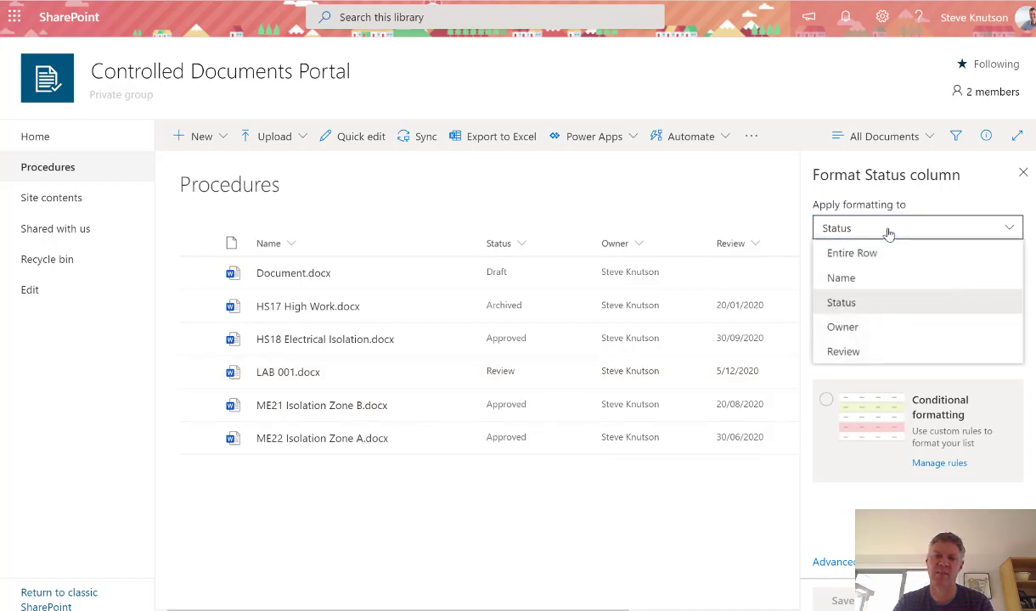
left_click(852, 254)
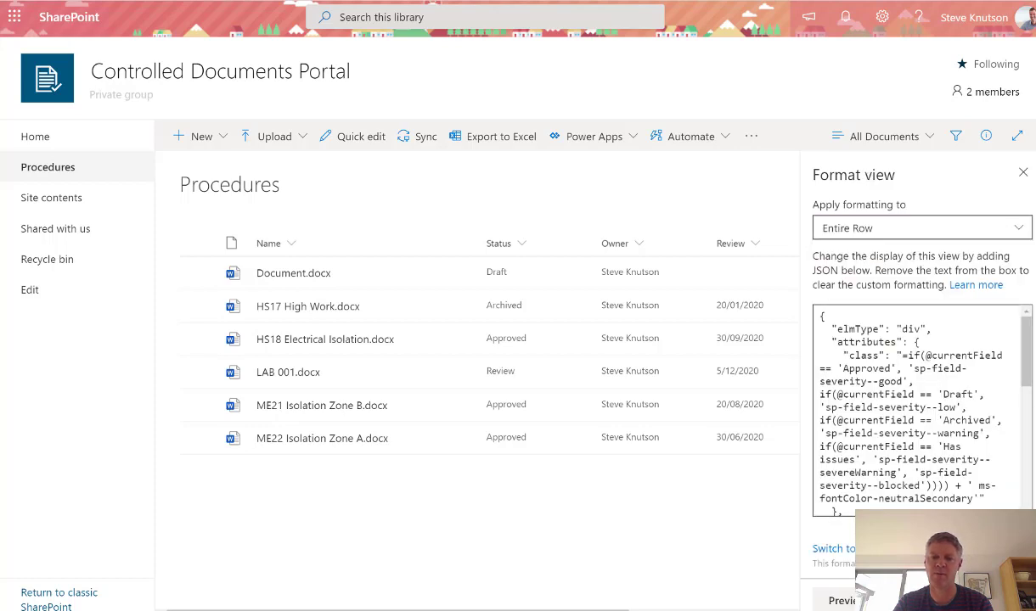
left_click(892, 228)
left_click(841, 303)
left_click(826, 274)
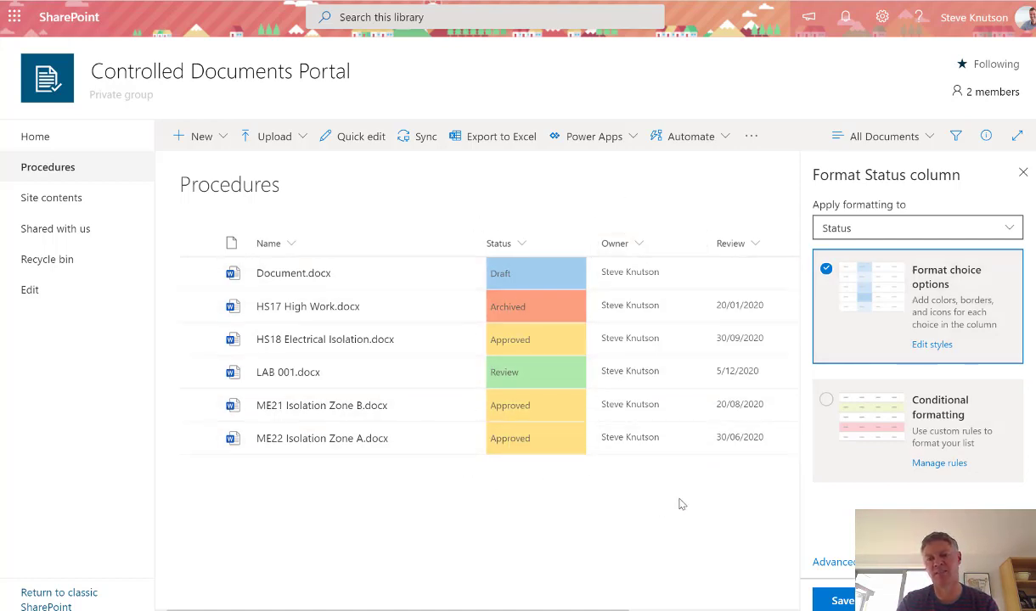
Switch Status to conditional formatting and add a rule: Status is equal to Approved.
left_click(826, 401)
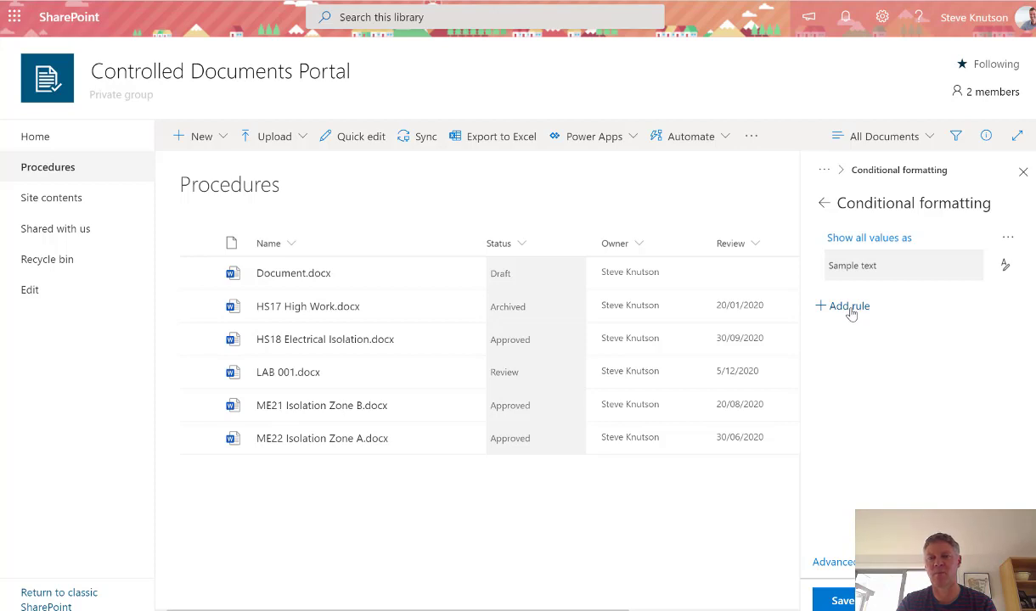
left_click(849, 307)
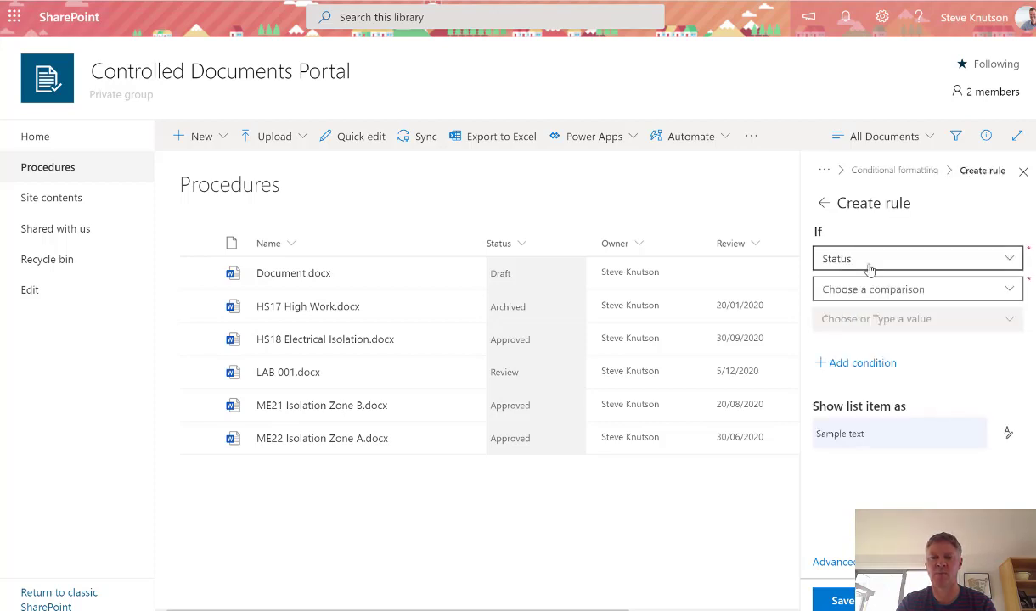
left_click(866, 291)
left_click(851, 310)
left_click(852, 320)
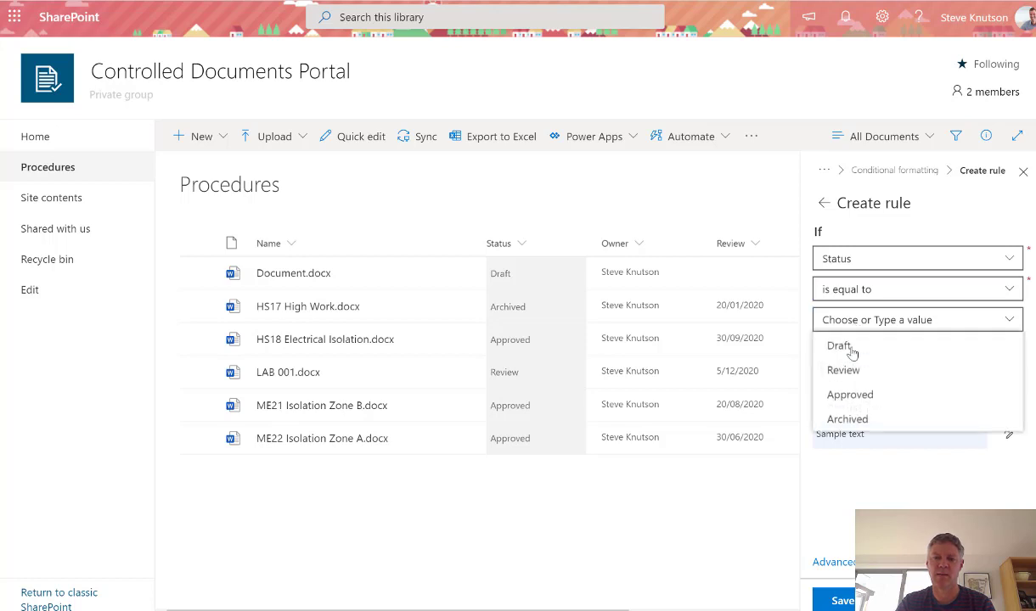
left_click(851, 395)
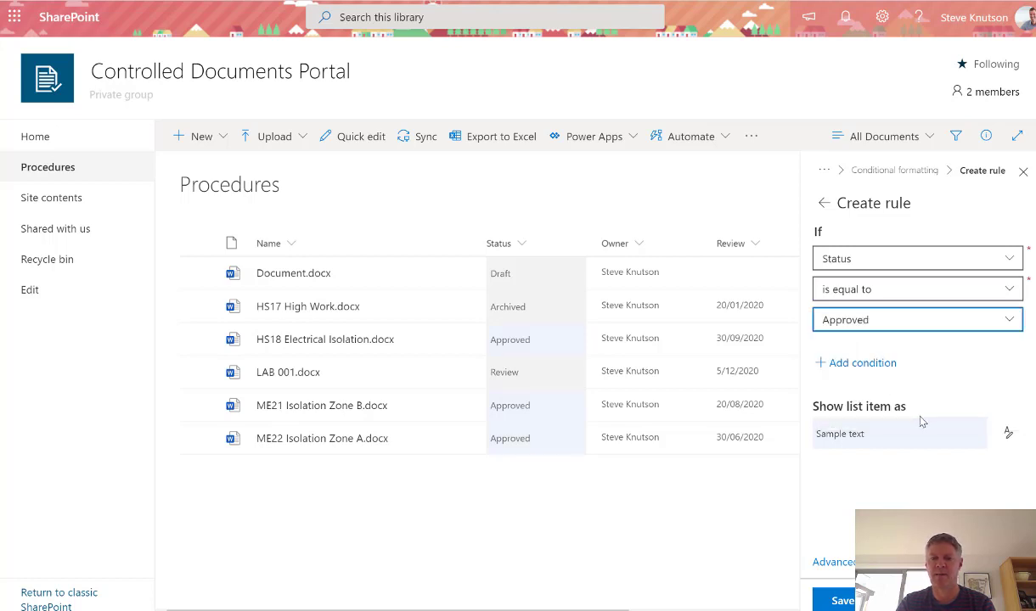
Give matching Approved cells a light blue fill, save the rule and close the panel.
left_click(1005, 432)
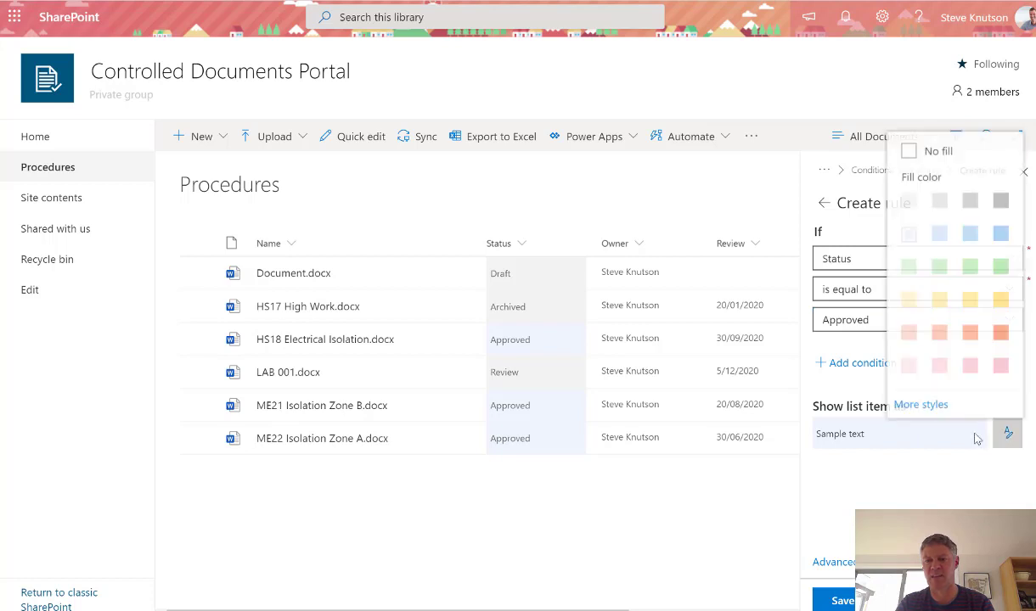
left_click(1003, 235)
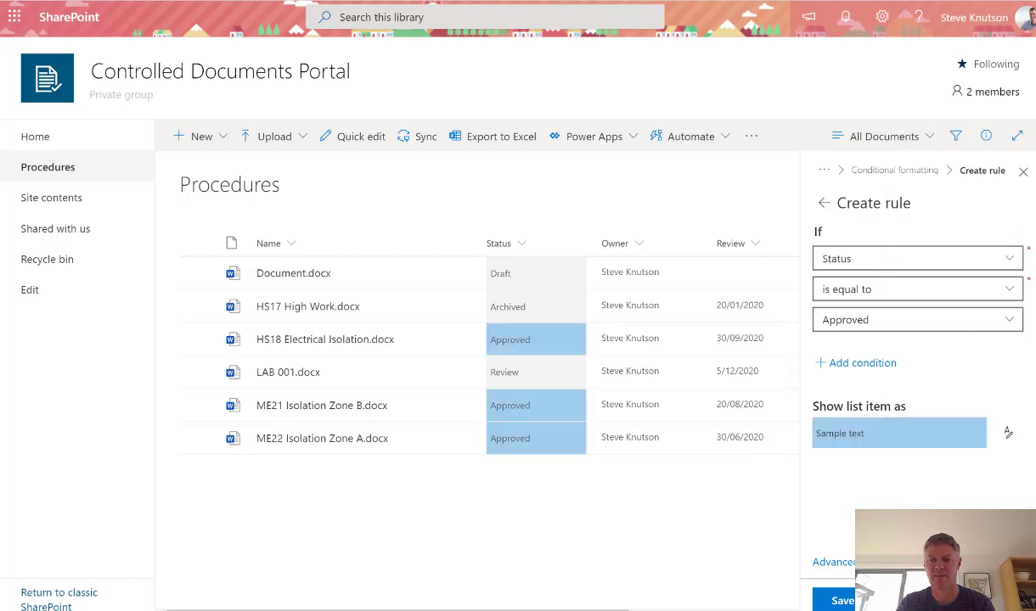
left_click(840, 600)
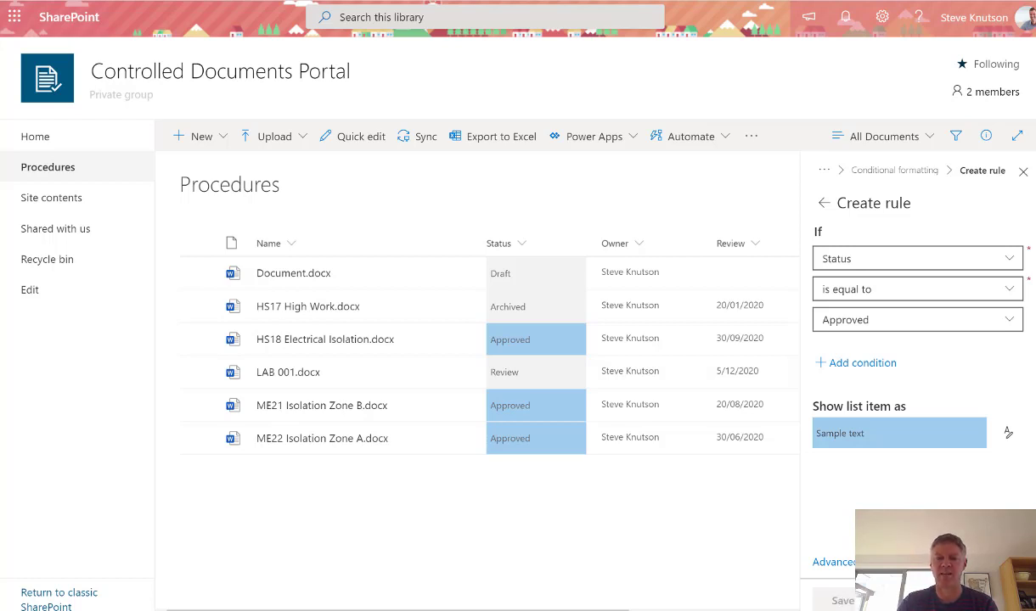
left_click(1021, 173)
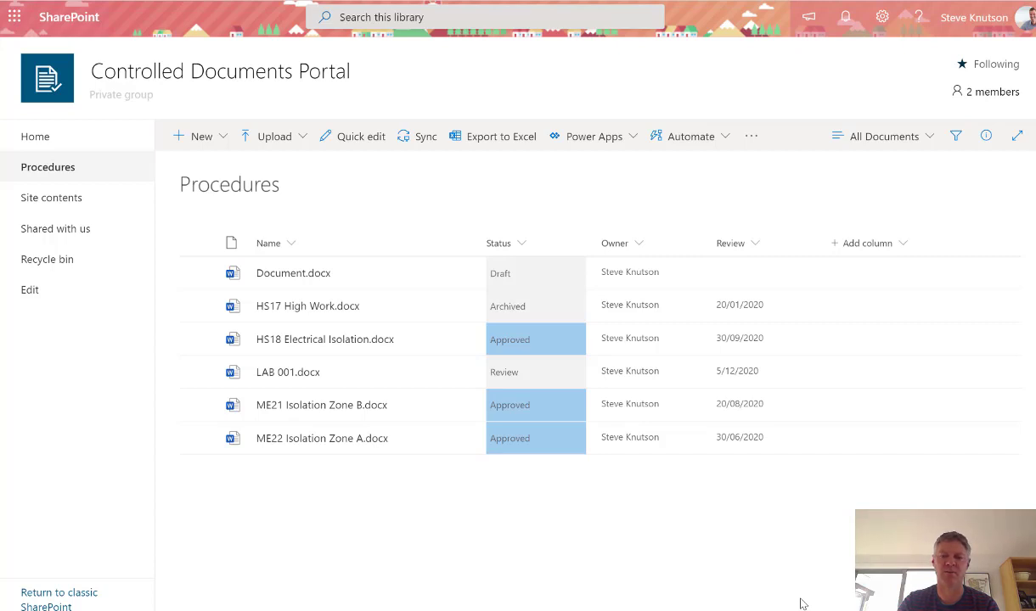
Reopen Format this column for Status from its header's Column settings menu.
left_click(523, 243)
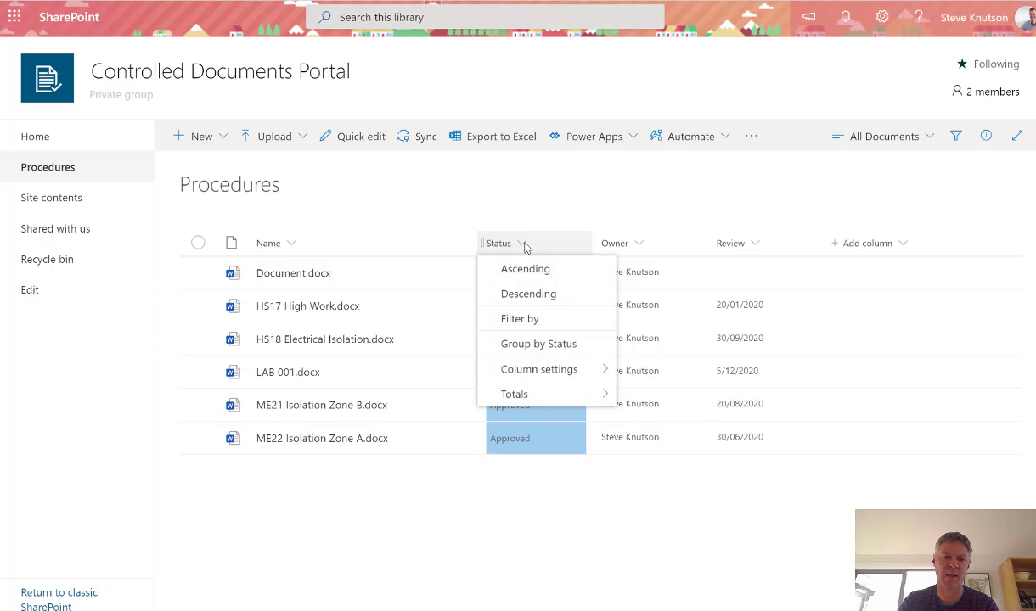
mouse_move(565, 368)
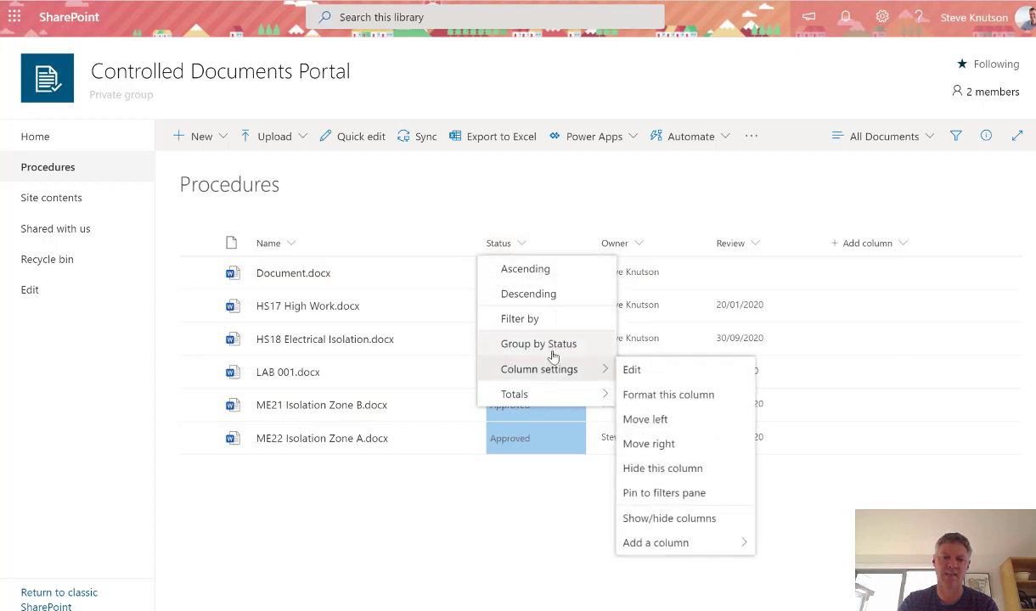
left_click(687, 395)
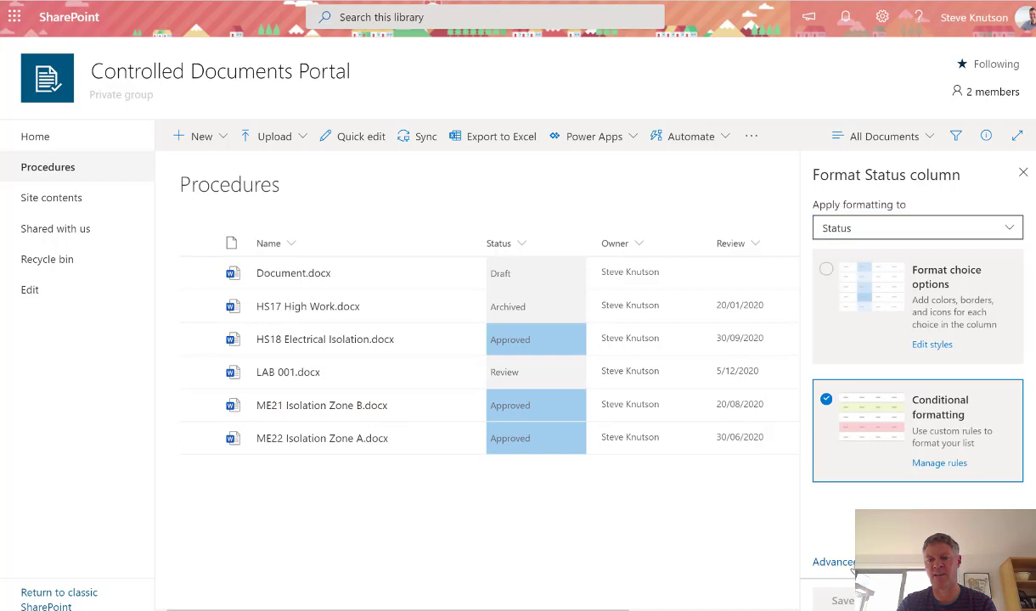
In Advanced mode, replace the Status JSON with the severity-style JSON copied from Notepad.
left_click(849, 564)
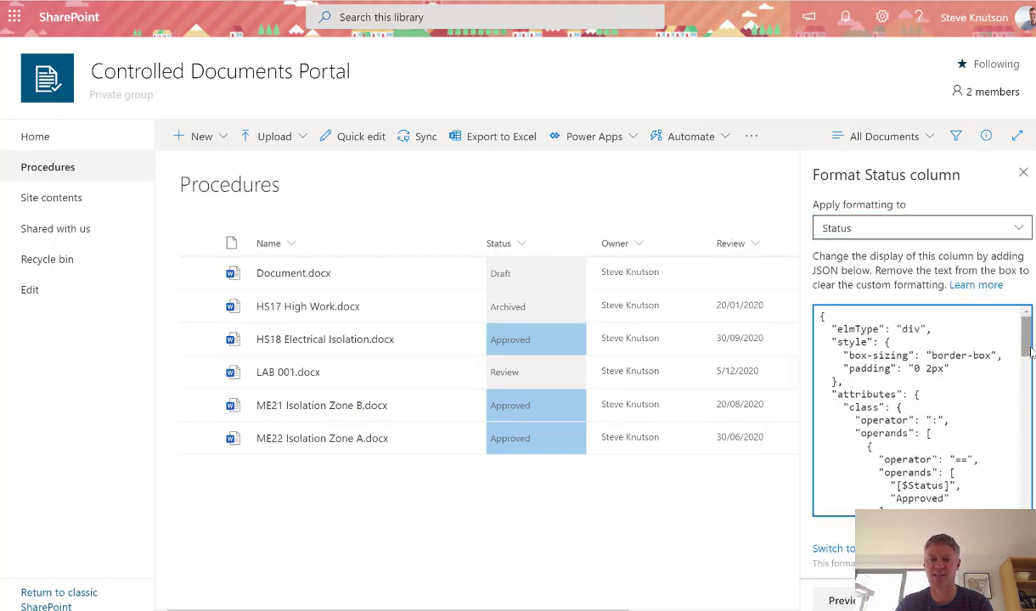
left_click_drag(1030, 352, 1005, 512)
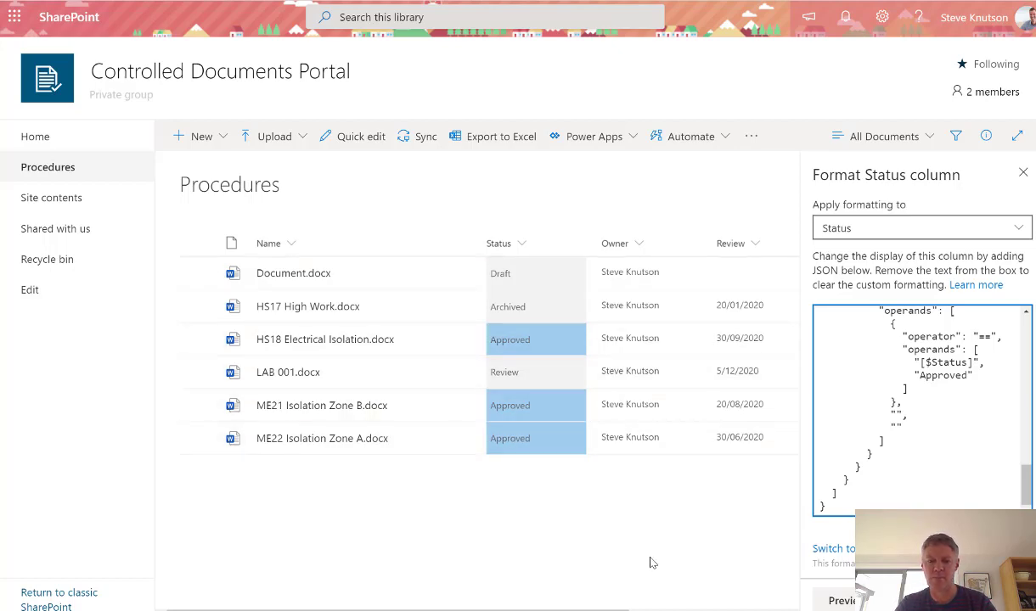
key("alt+Tab")
scroll(304, 243, "up", 10)
left_click_drag(29, 352, 3, 56)
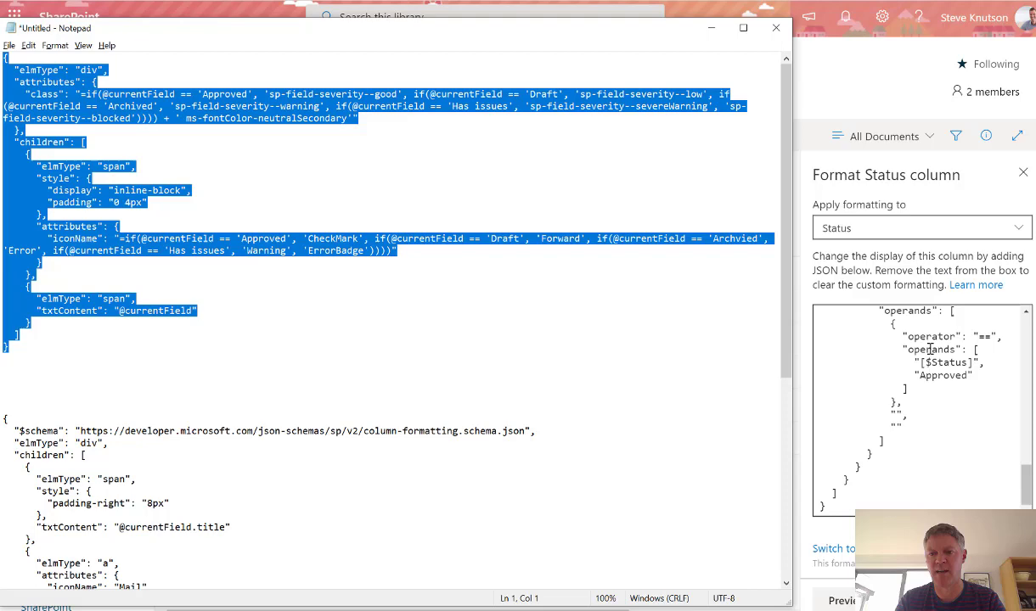
left_click(921, 376)
key("ctrl+a")
key("Delete")
key("ctrl+v")
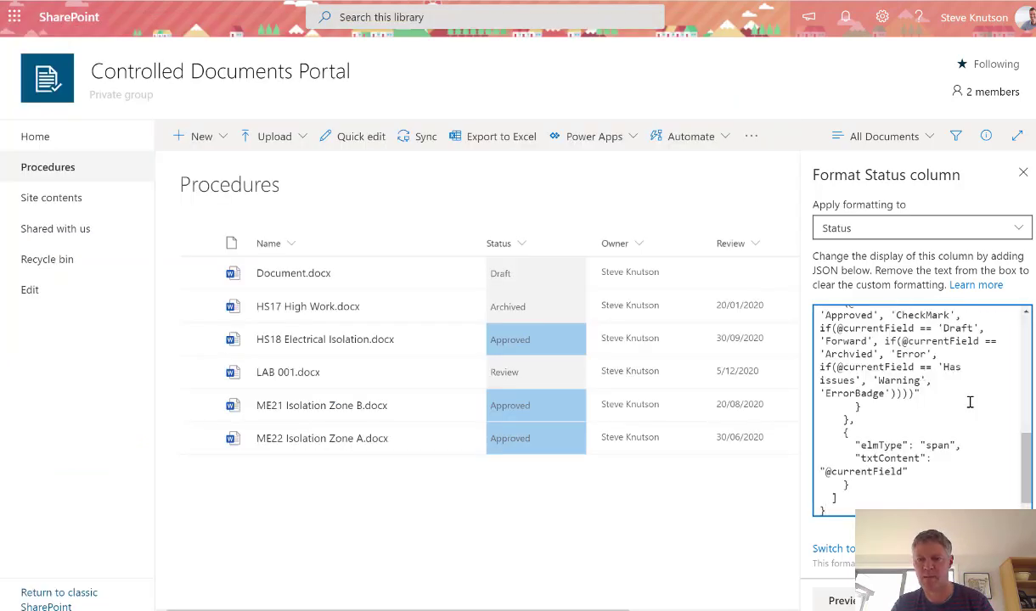
left_click_drag(1024, 459, 1019, 319)
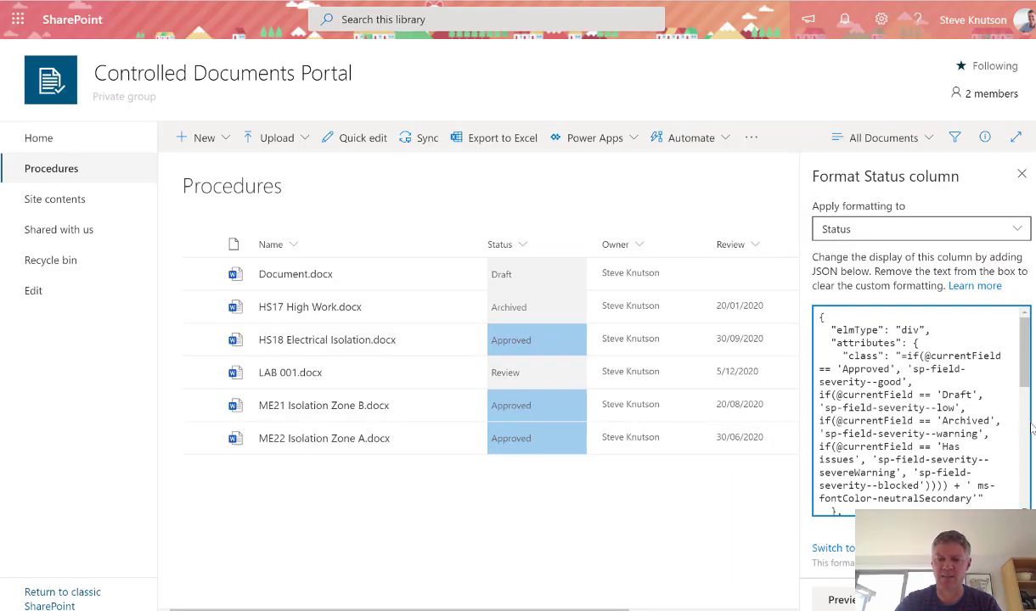
Save the severity-style Status formatting and close the formatting panel.
left_click(892, 600)
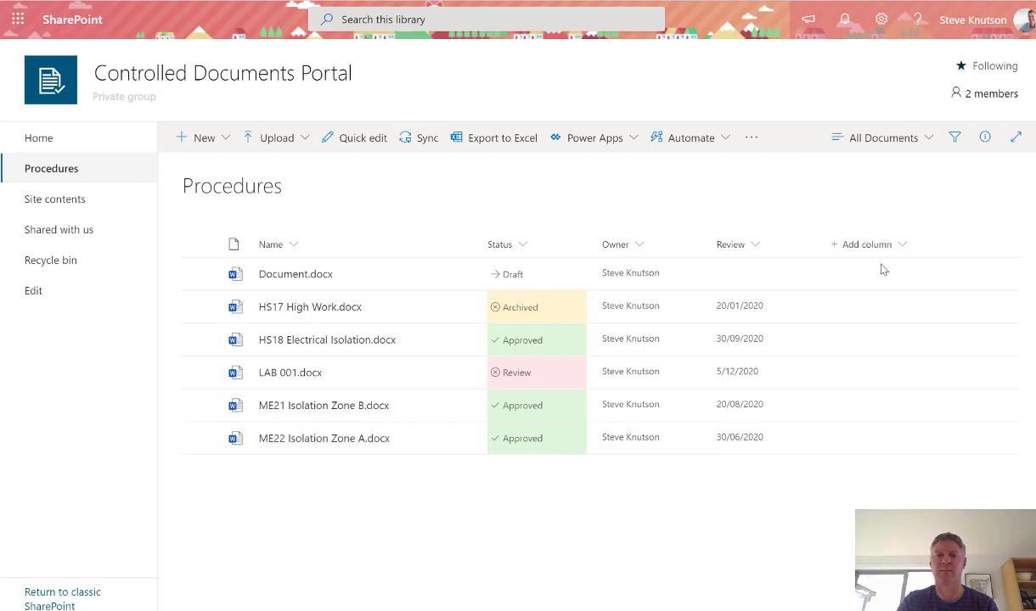
left_click(1022, 174)
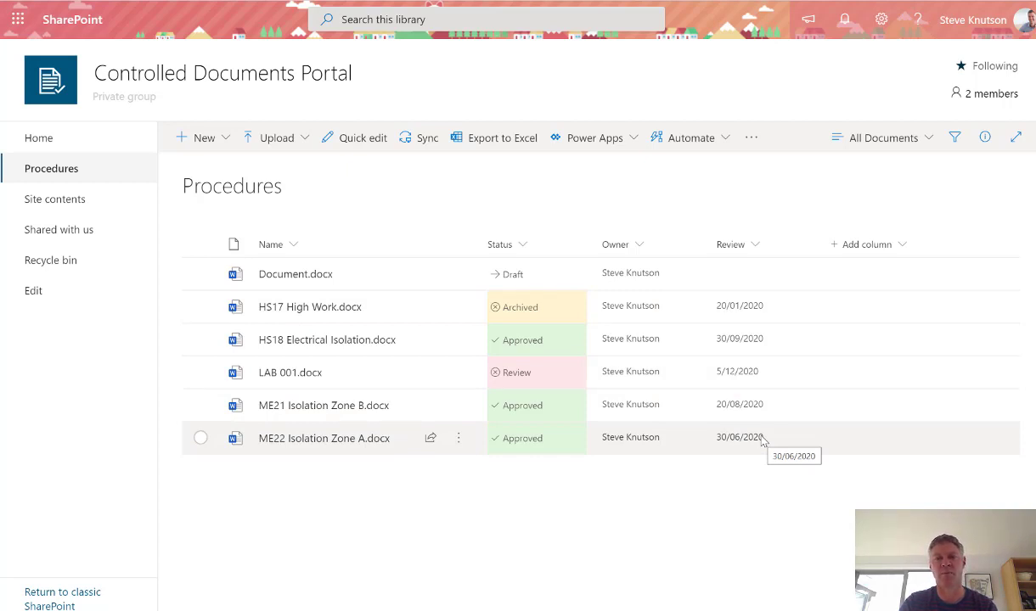
Open the Review column's formatting settings and choose conditional formatting.
left_click(762, 245)
mouse_move(768, 370)
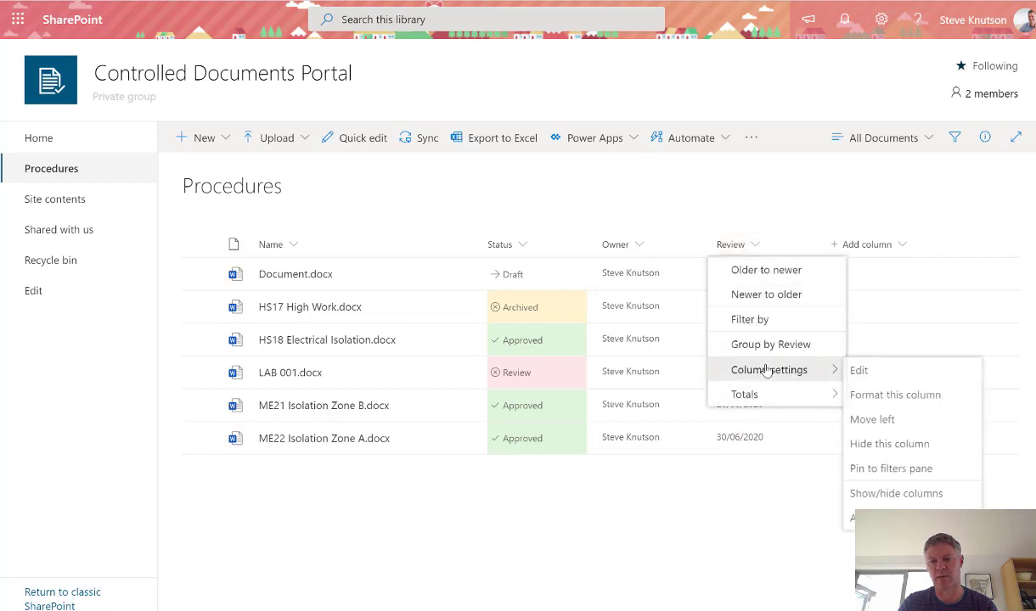
left_click(864, 399)
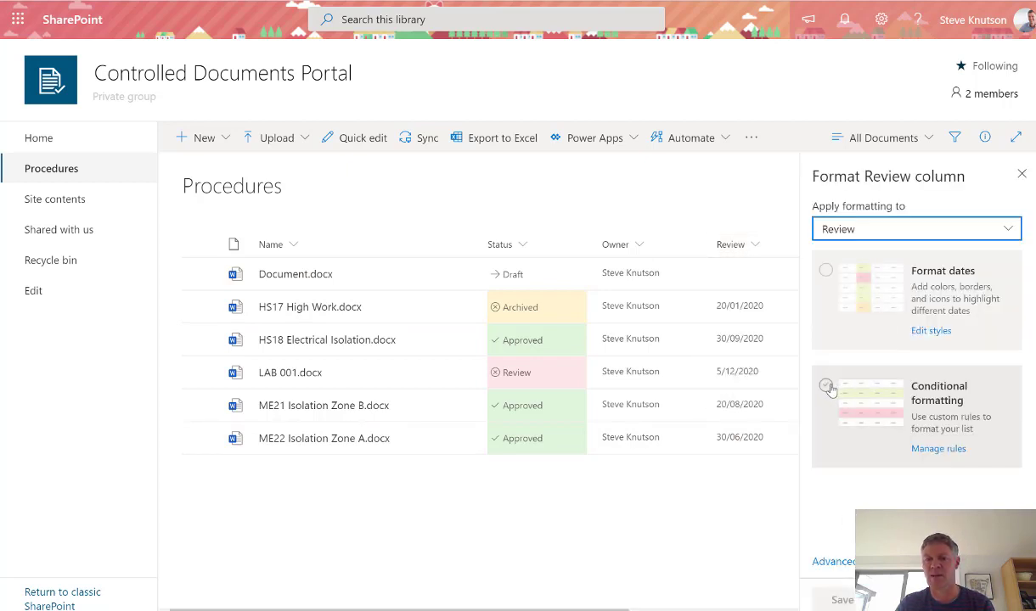
left_click(828, 389)
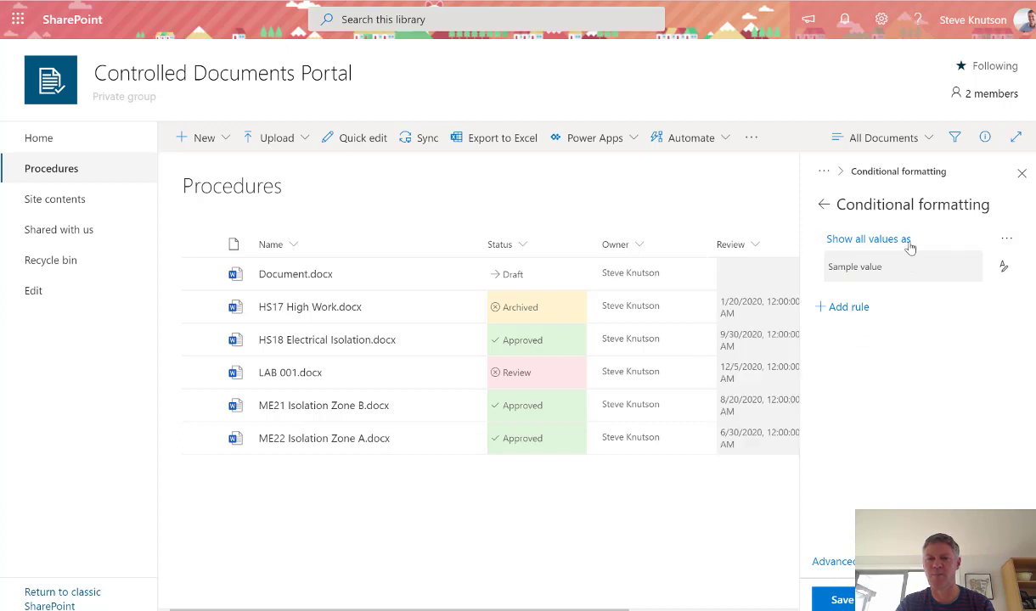
Add a rule testing Review, leaving the date comparison unchosen.
left_click(848, 307)
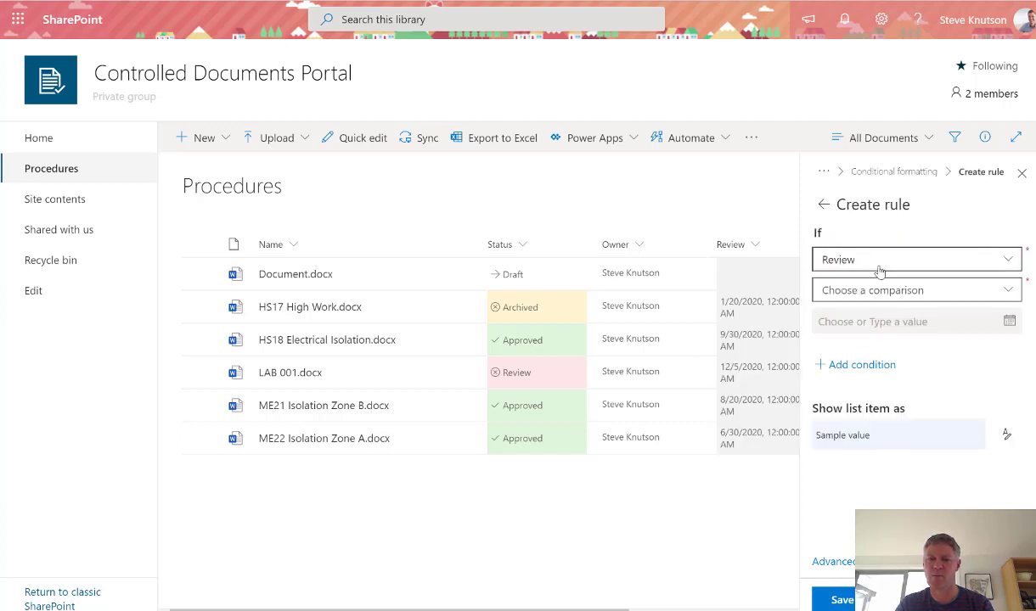
left_click(879, 270)
left_click(880, 333)
left_click(878, 290)
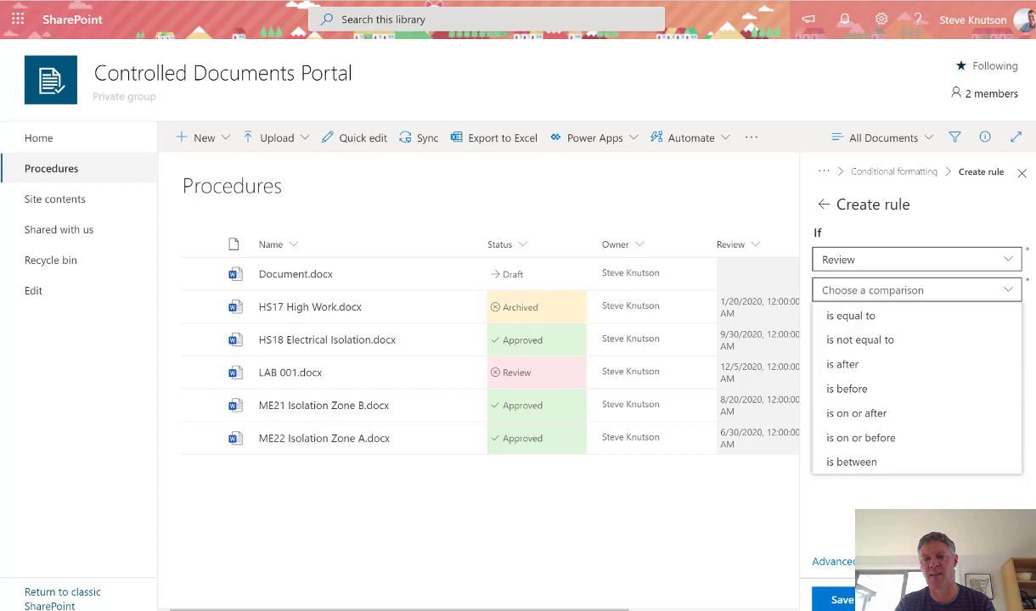
left_click(847, 185)
In Advanced mode, replace the Review column's JSON with Notepad's date-highlighting rule.
left_click(816, 561)
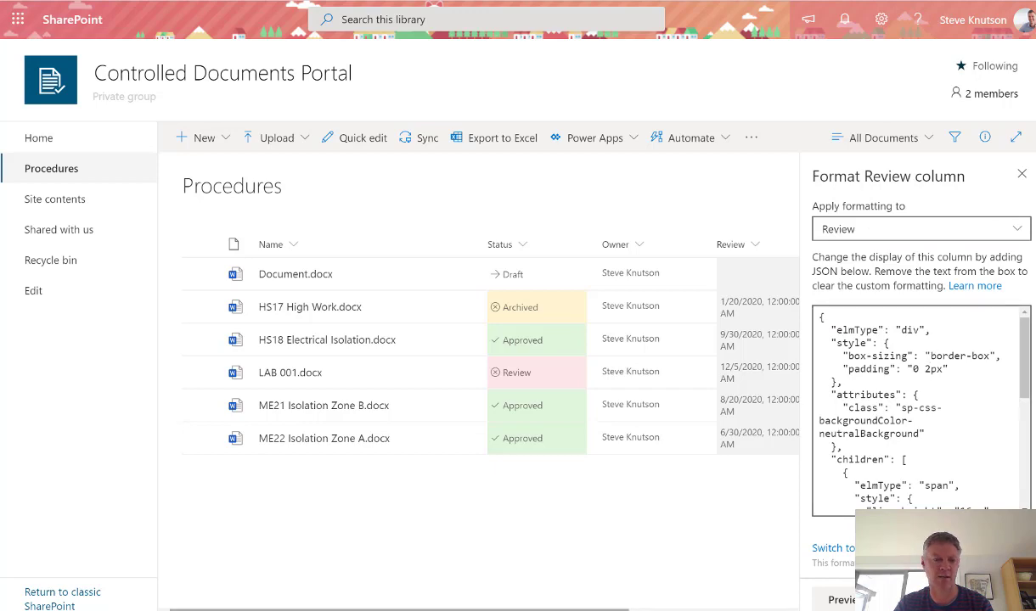
key("alt+Tab")
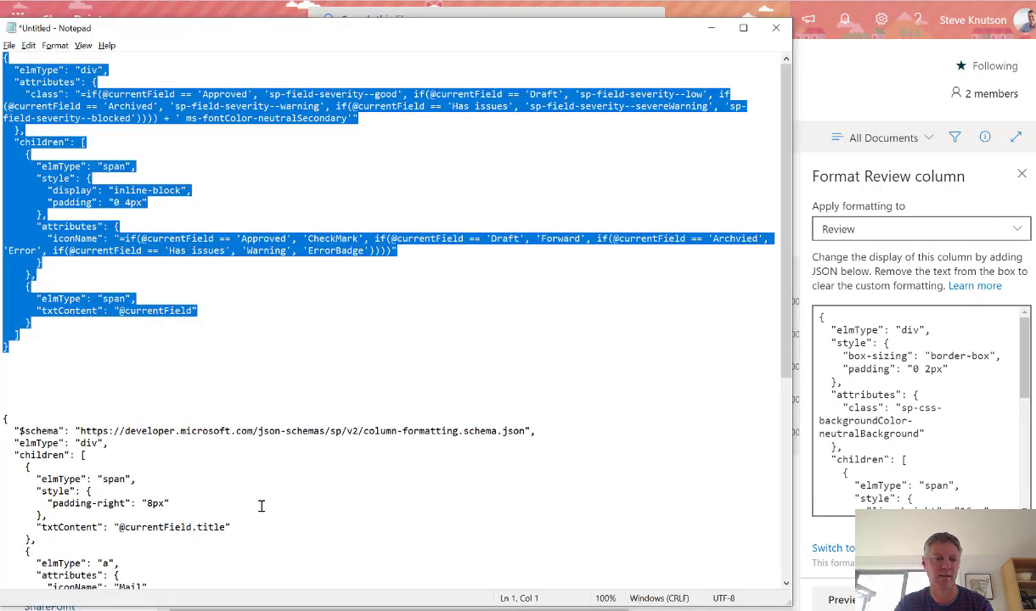
scroll(259, 504, "down", 4)
scroll(237, 519, "down", 5)
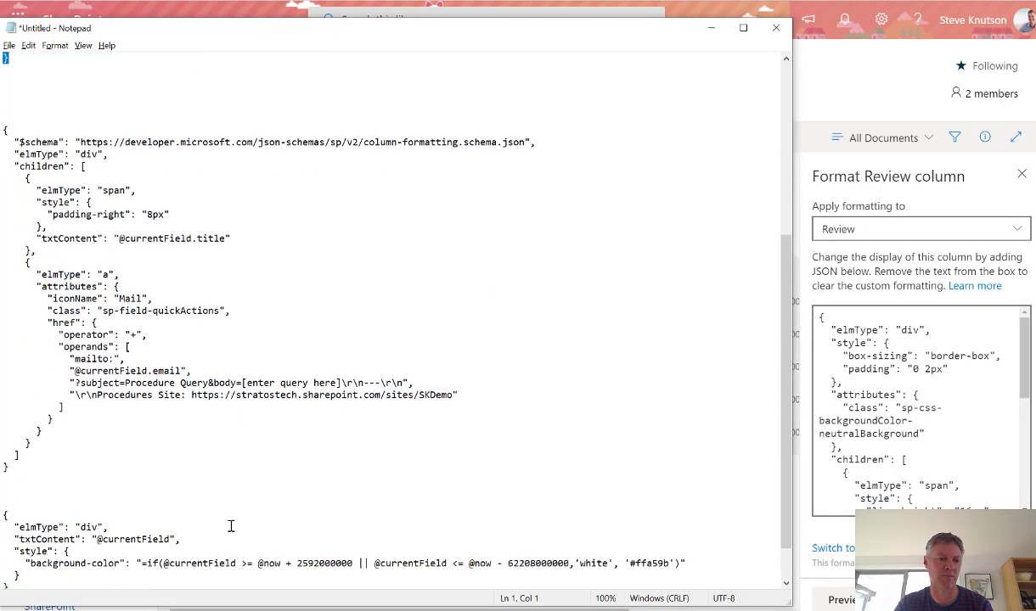
left_click_drag(29, 548, 4, 467)
key("ctrl+c")
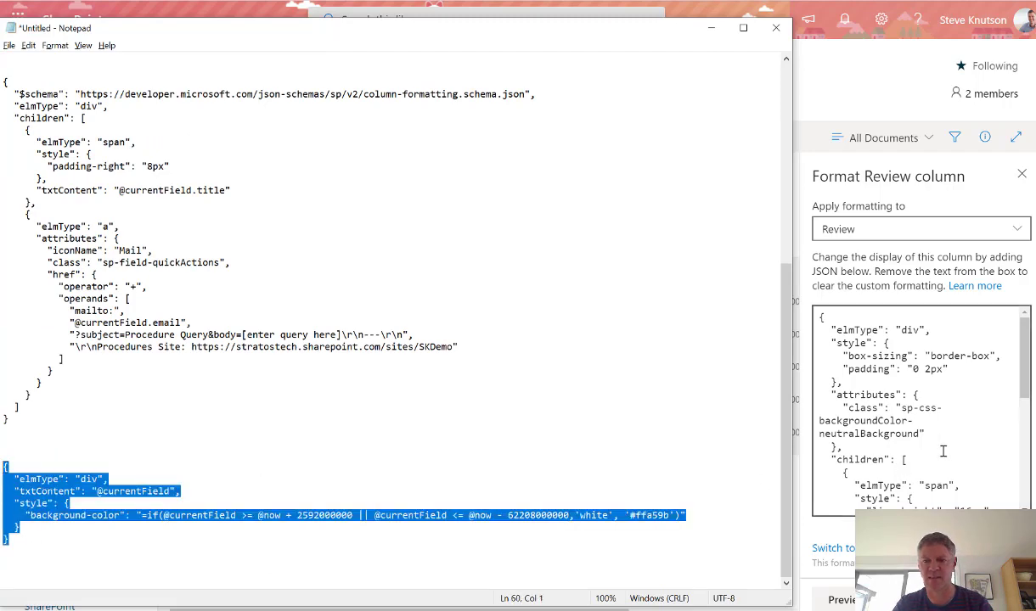
left_click(940, 450)
key("ctrl+a")
key("ctrl+v")
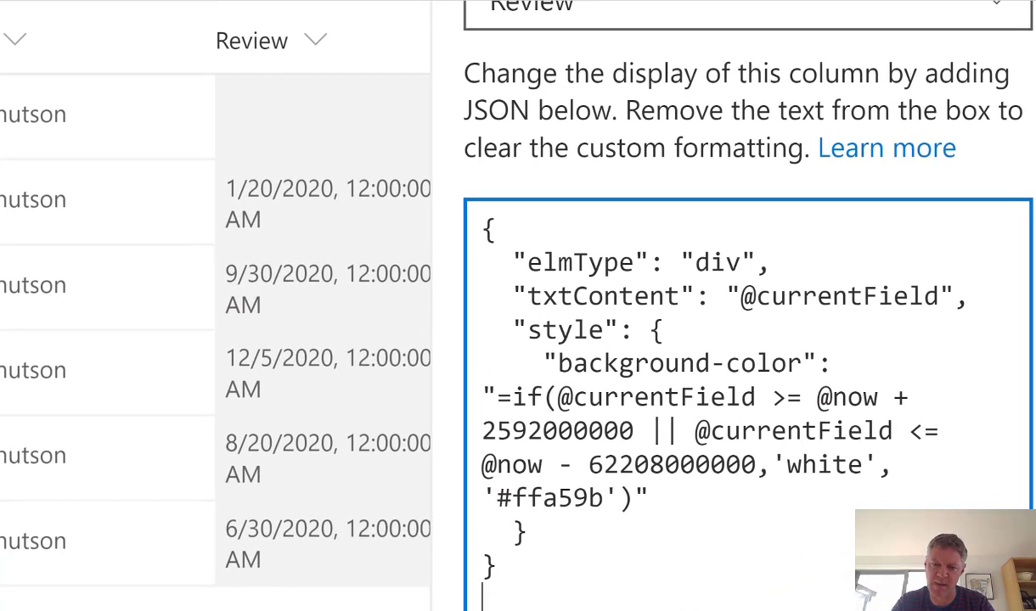
Select the word 'now' in the pasted date formula to check it.
double_click(849, 397)
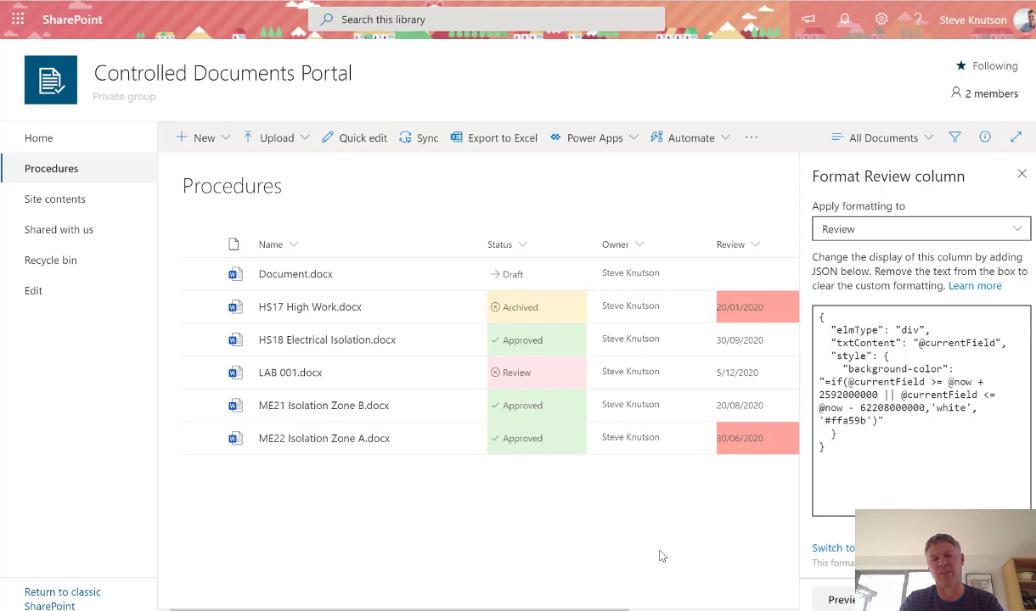
Close the Review formatting pane and copy the Owner mail-link JSON from Notepad.
left_click(1021, 174)
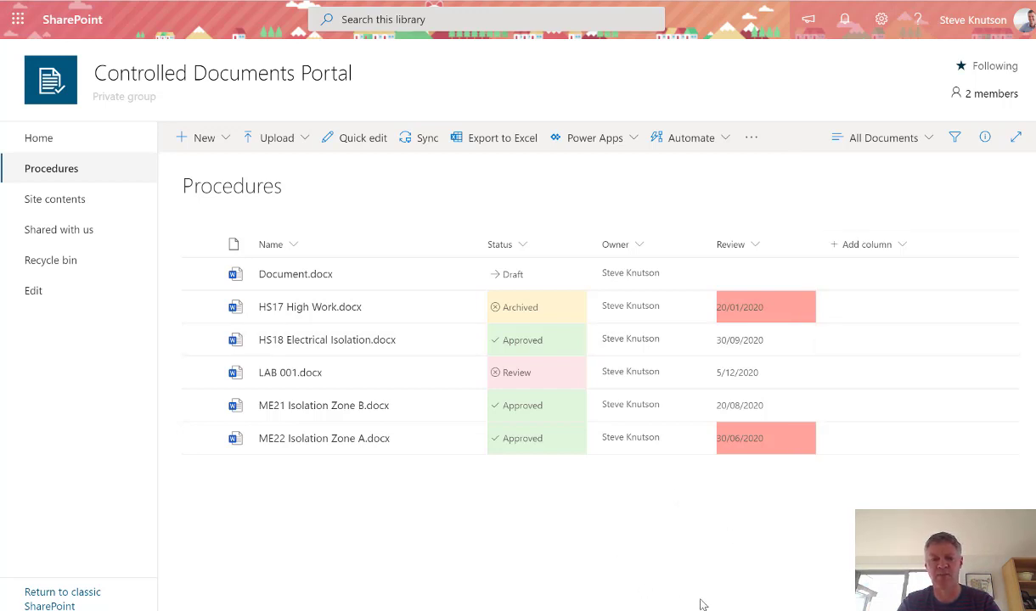
key("alt+Tab")
left_click_drag(32, 416, 3, 83)
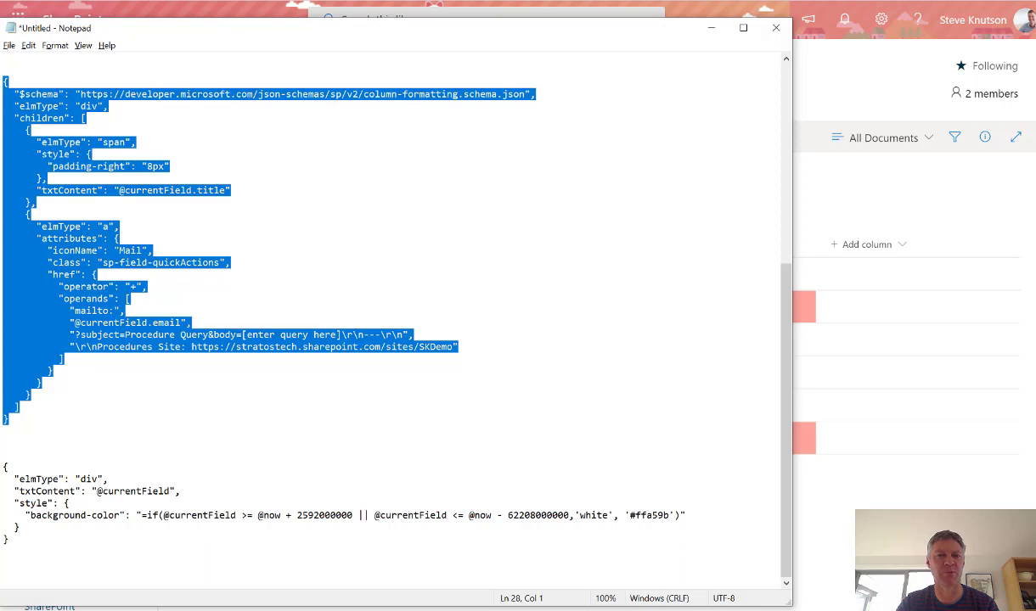
key("alt+Tab")
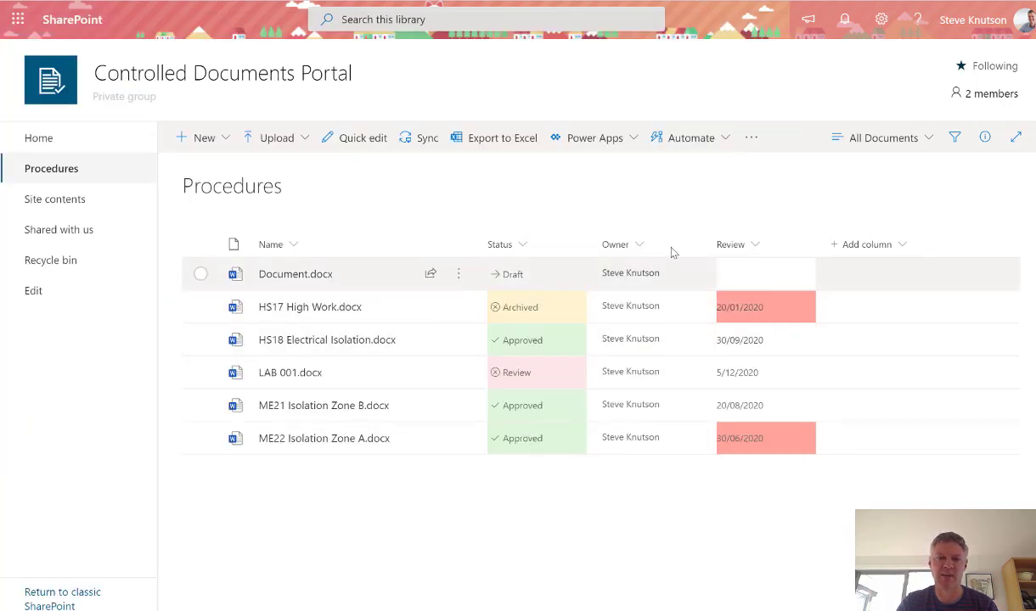
Paste the mail-link JSON into the Owner column's Advanced mode formatting, save, and close.
left_click(643, 246)
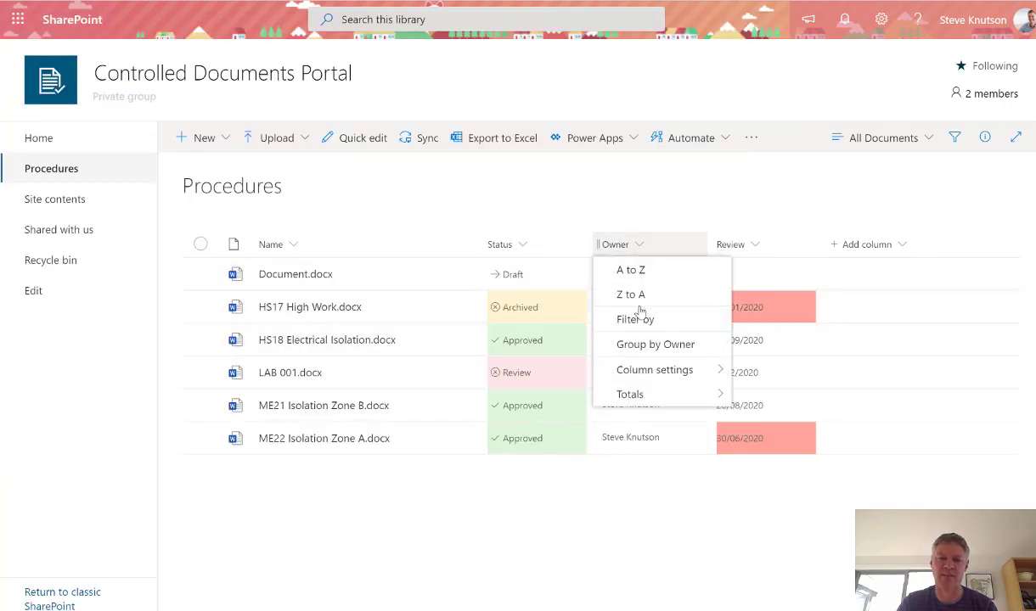
mouse_move(660, 370)
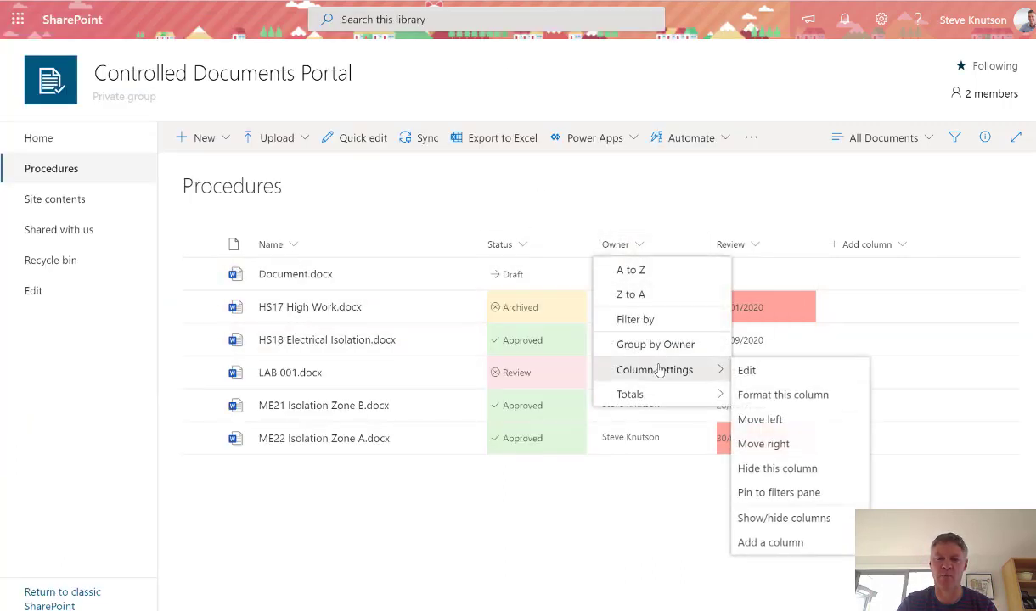
left_click(761, 398)
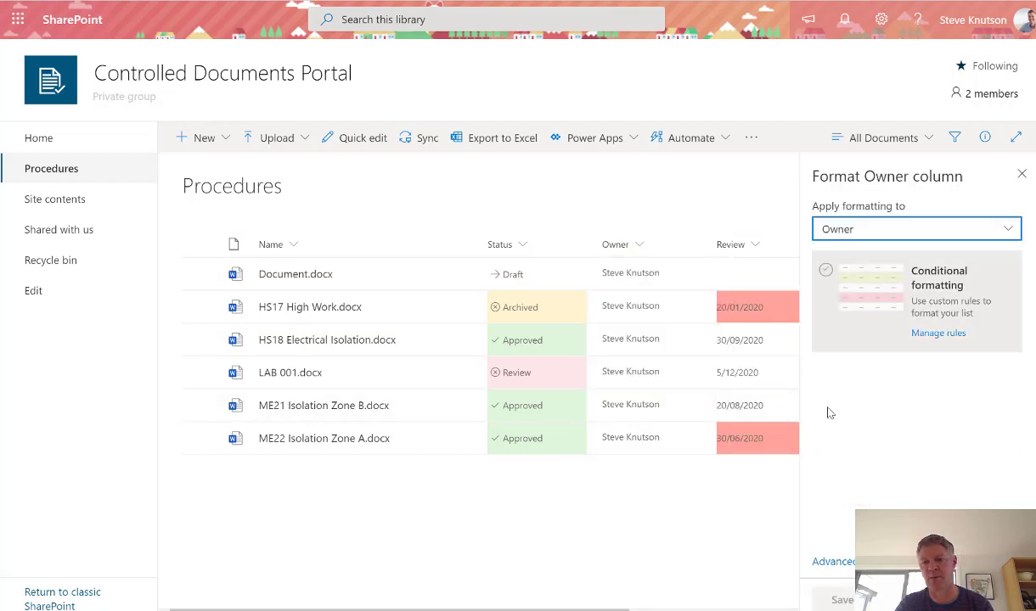
left_click(830, 563)
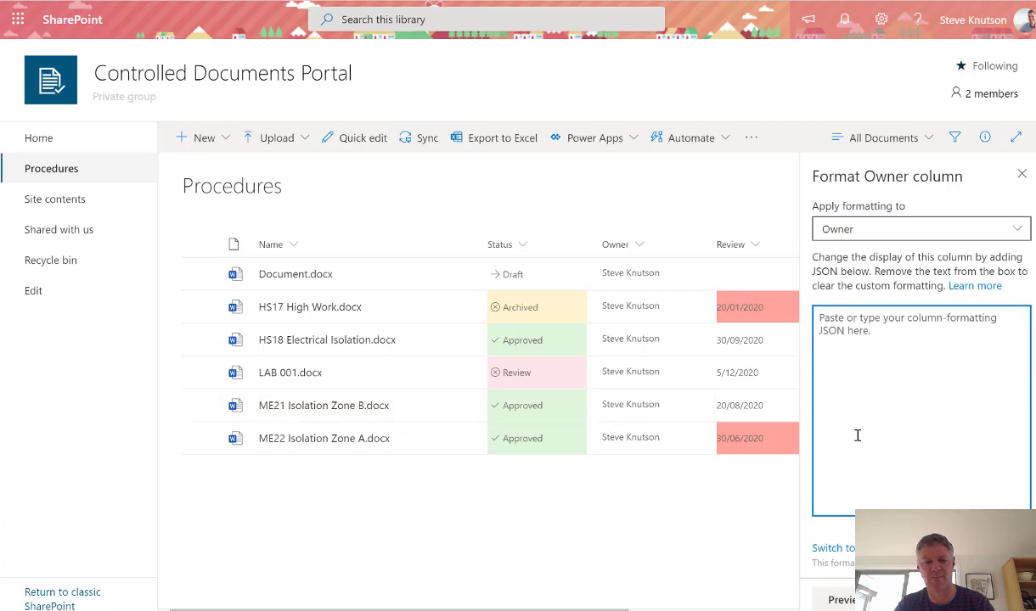
key("ctrl+v")
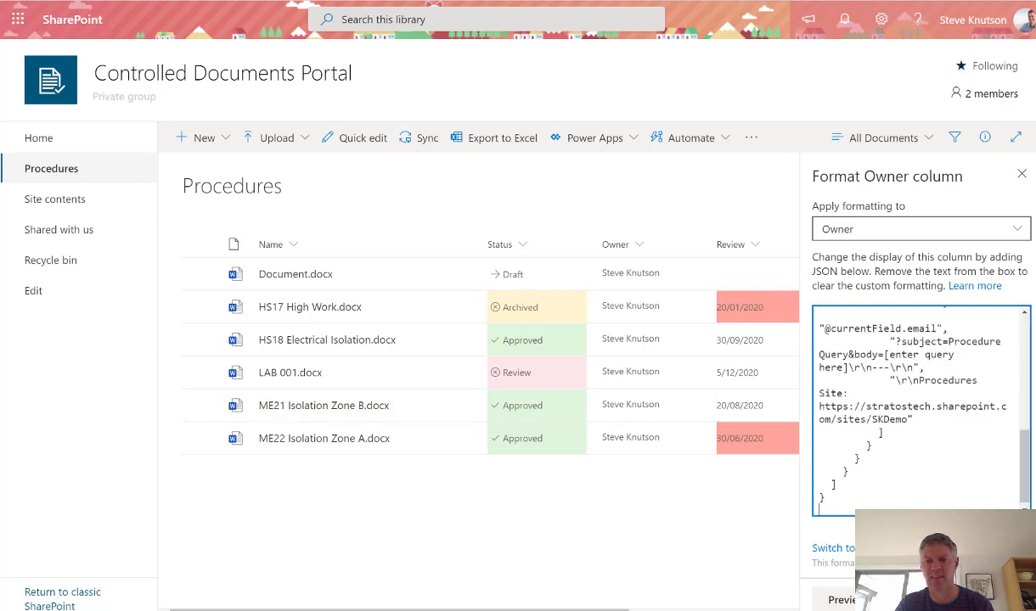
left_click(842, 599)
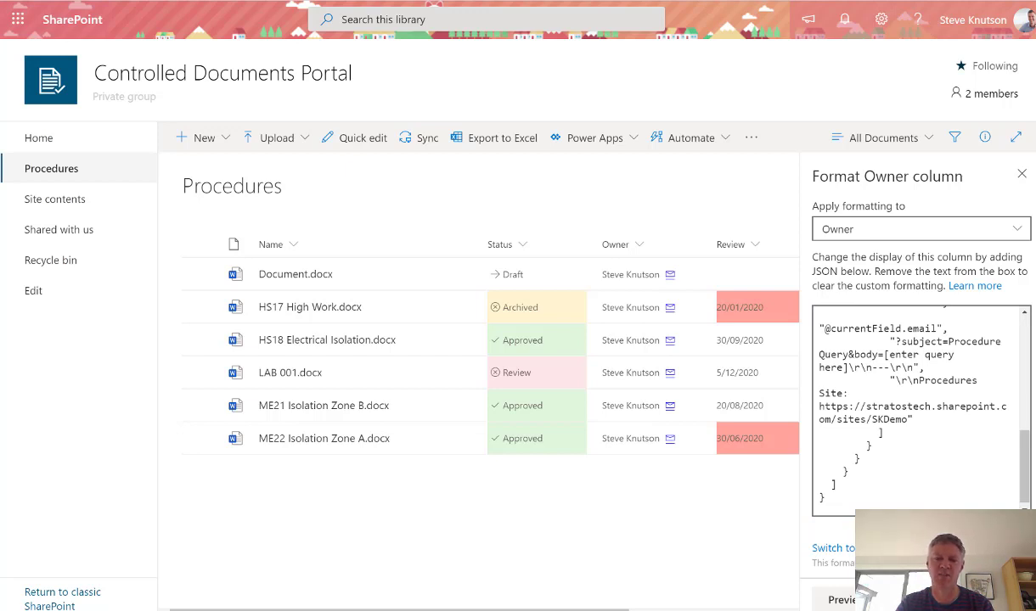
left_click(1021, 174)
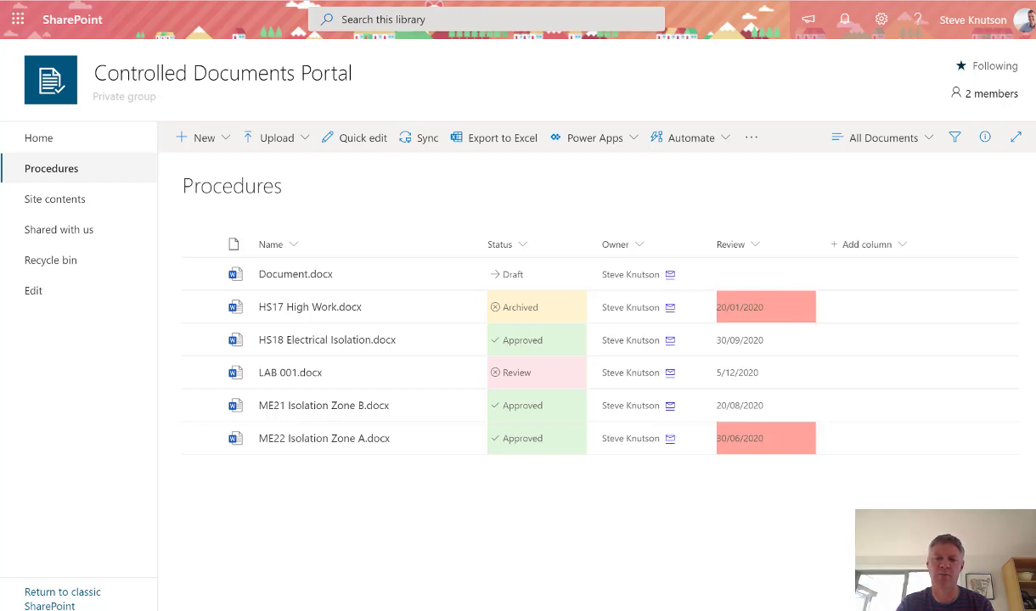
Start a 'Procedure Query' email from an owner's mail icon, then close the draft without saving.
left_click(670, 275)
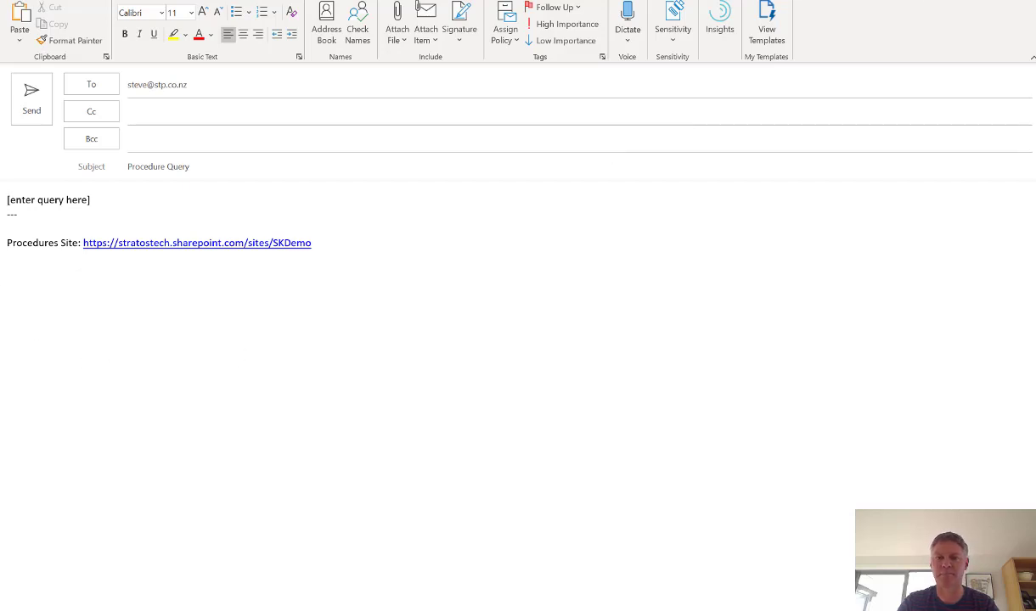
key("alt+F4")
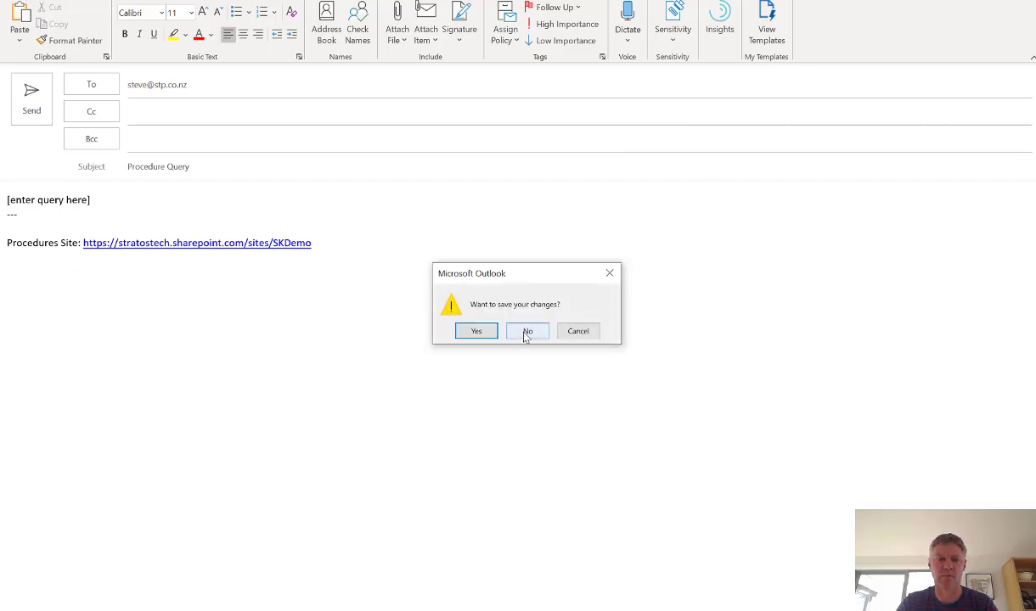
left_click(526, 334)
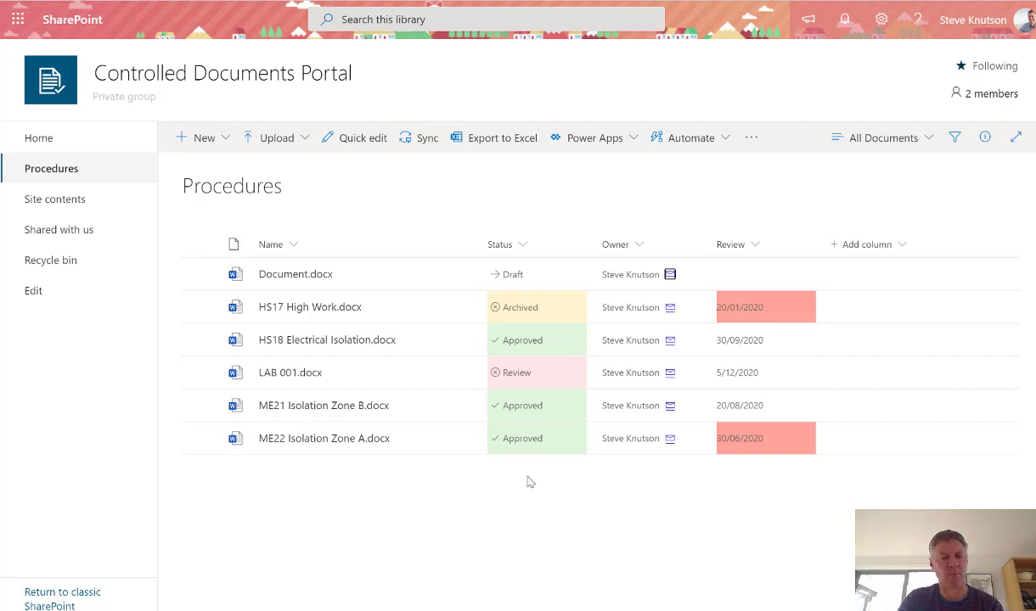
Navigate from the Procedures library to the site's Home page via the left navigation.
left_click(49, 145)
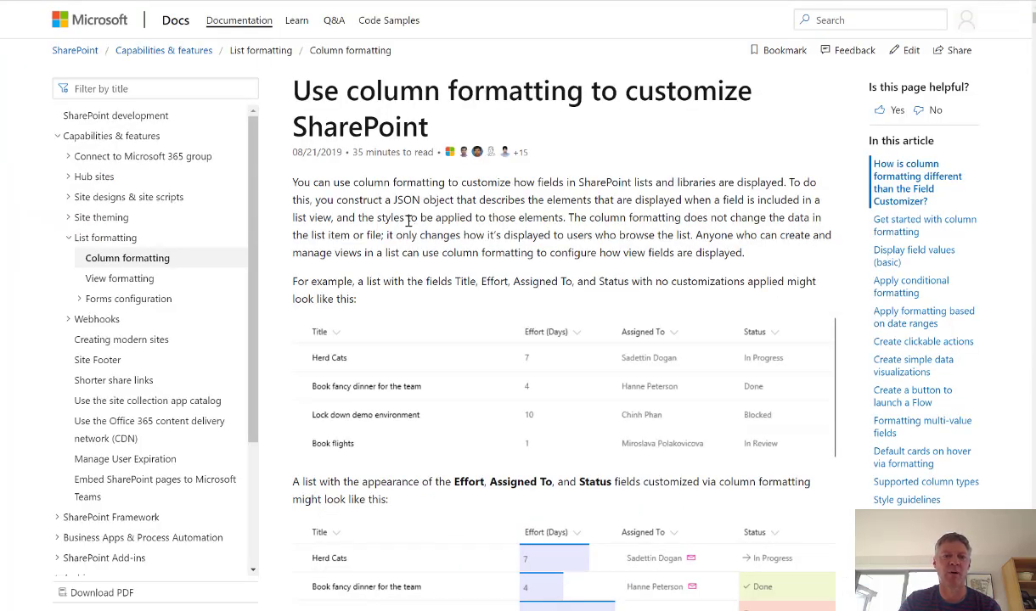
Scroll through the 'Use column formatting to customize SharePoint' article's before-and-after formatting examples.
scroll(454, 289, "down", 5)
scroll(465, 303, "down", 2)
scroll(492, 304, "down", 3)
scroll(488, 314, "down", 6)
scroll(486, 330, "down", 1)
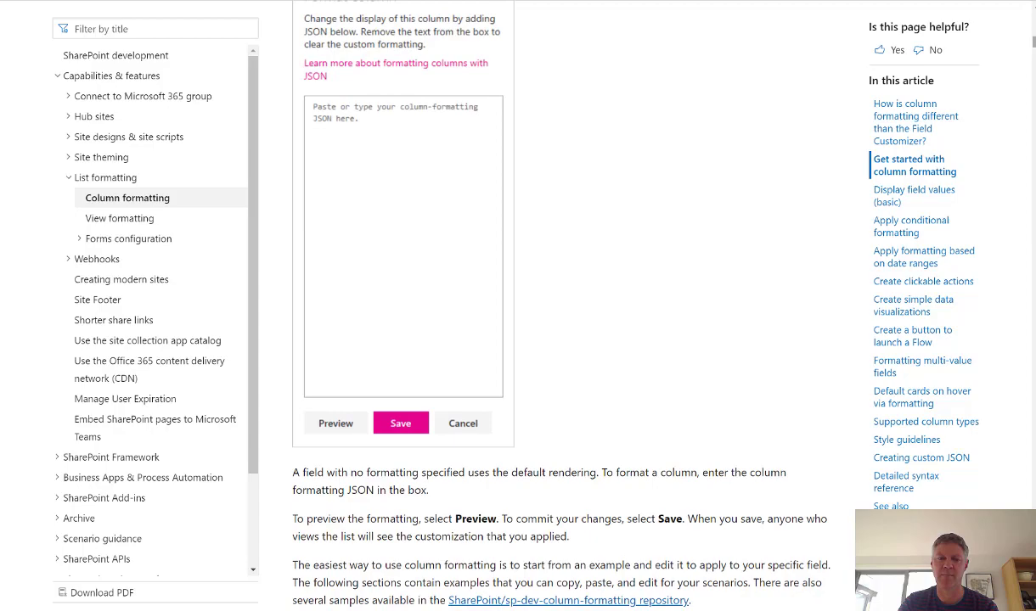
left_click_drag(1033, 41, 1031, 147)
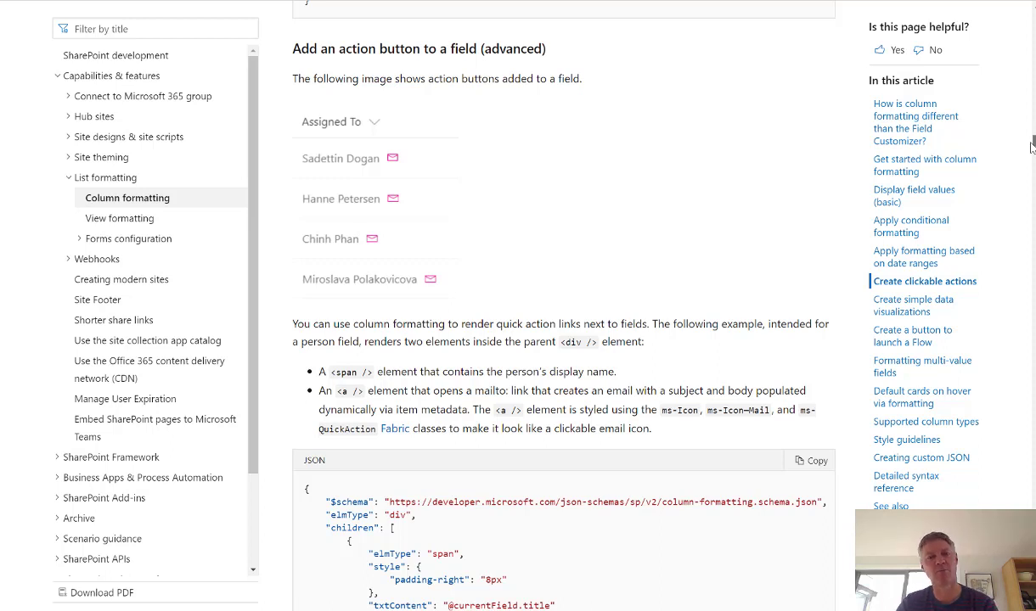
scroll(1020, 173, "down", 20)
scroll(1023, 168, "up", 20)
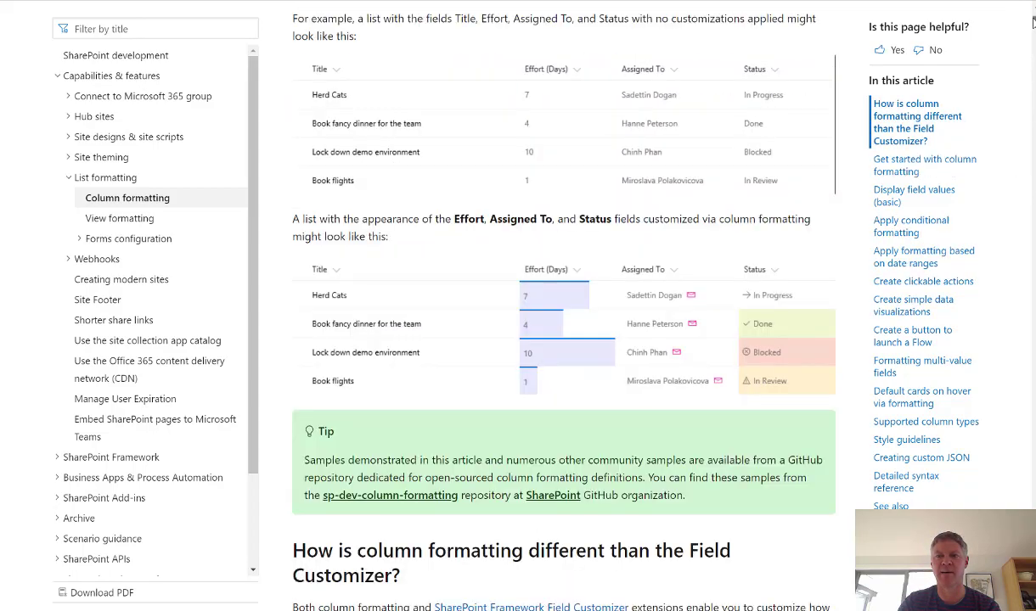